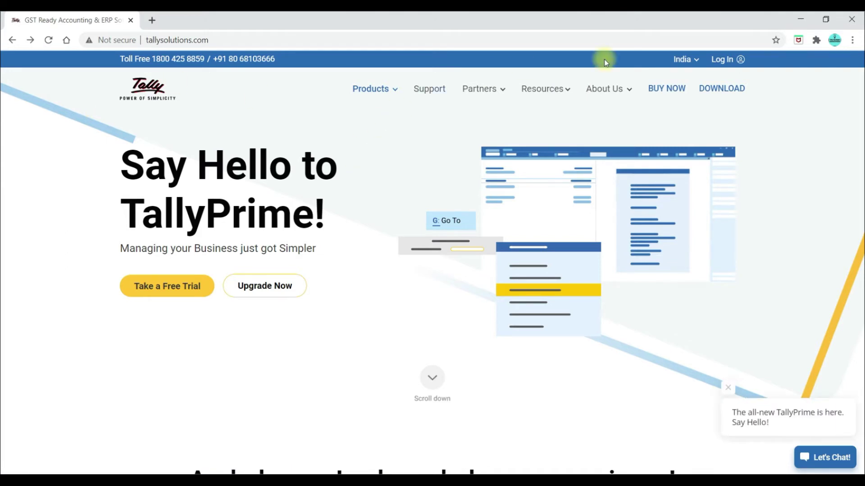
Download the TallyPrime setup.exe installer (38.6 MB) from the Tally download page
click(726, 93)
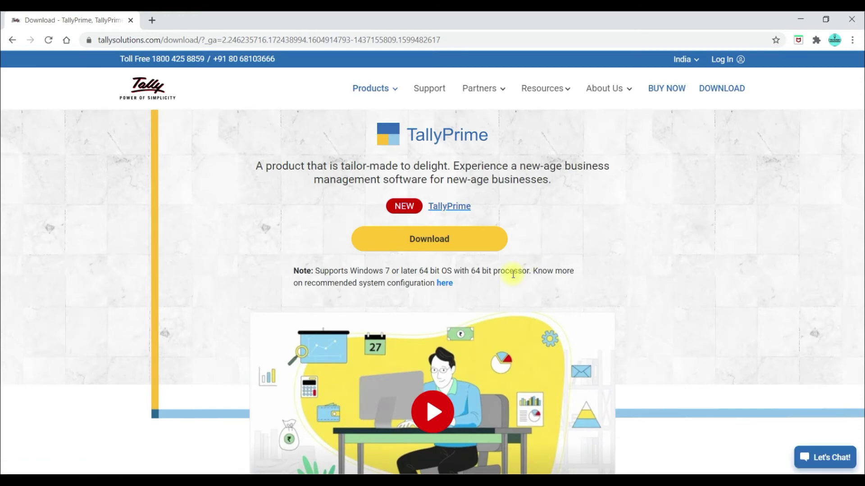
click(463, 243)
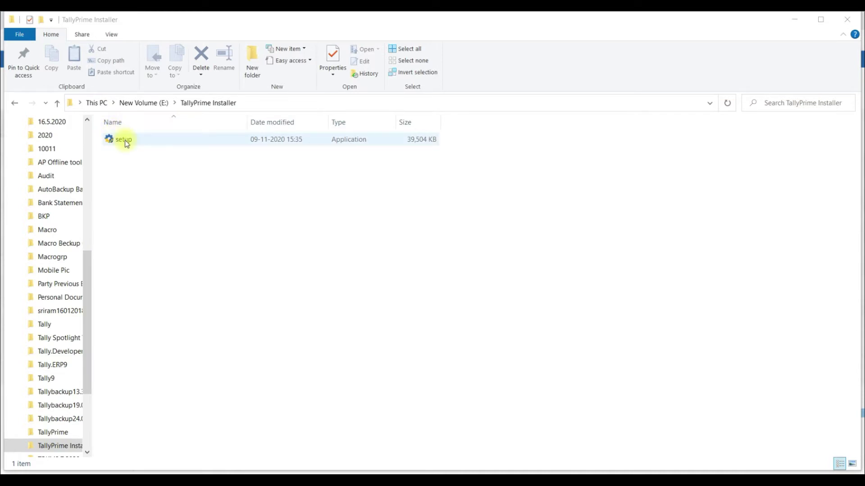
Launch setup.exe and choose Install New to reach the TallyPrime 1.0 install screen
double_click(125, 140)
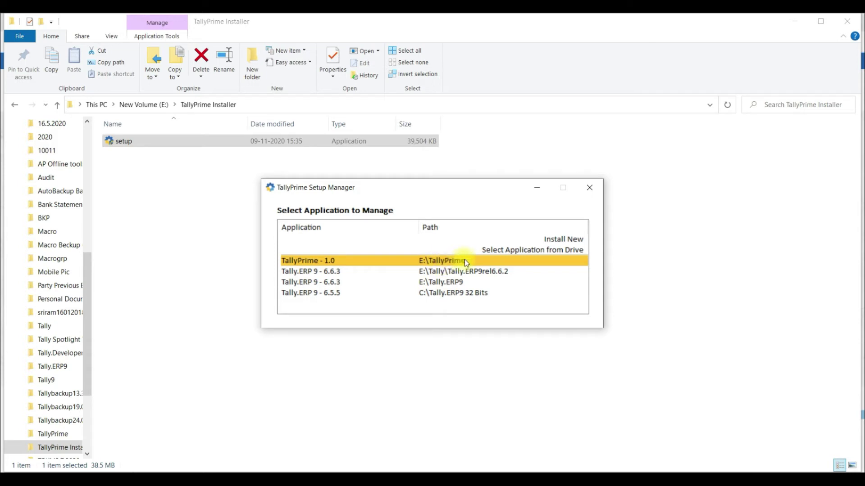
click(560, 240)
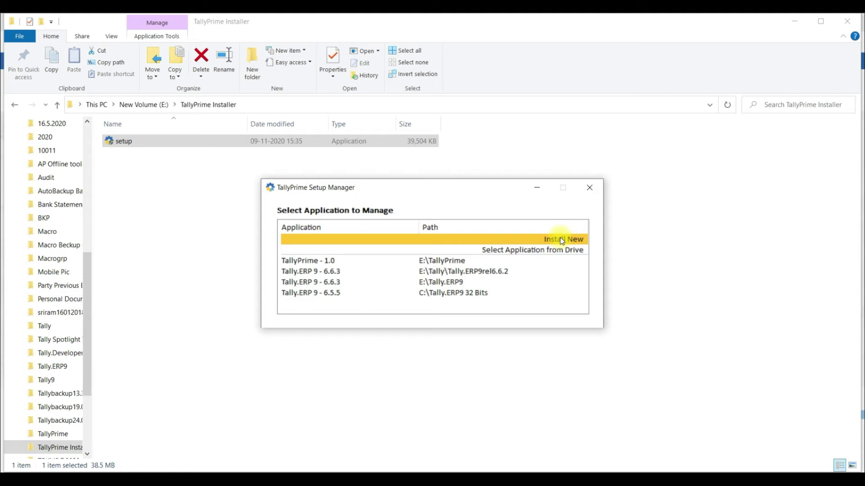
click(561, 241)
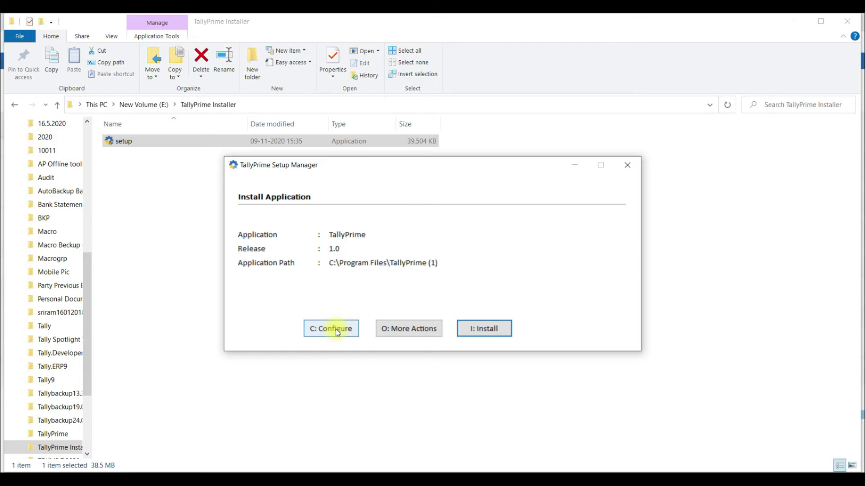
Create a TallyPrimeNew folder on drive E and make it the application path
click(336, 329)
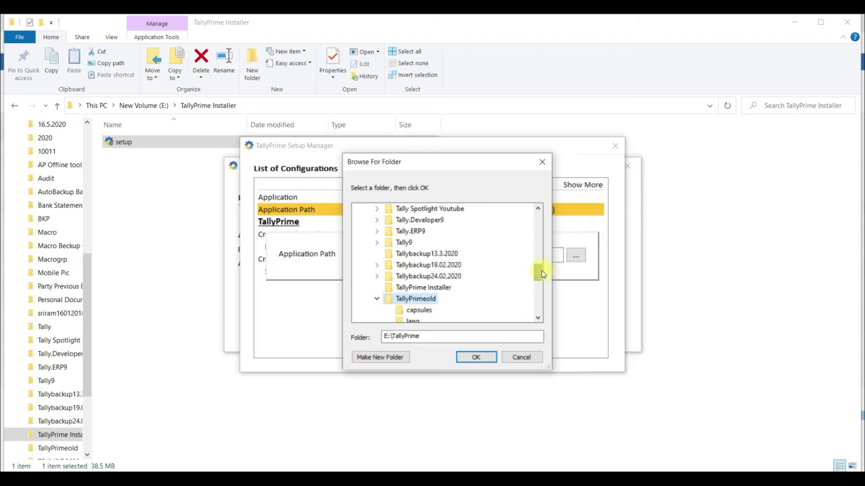
drag(539, 270, 537, 234)
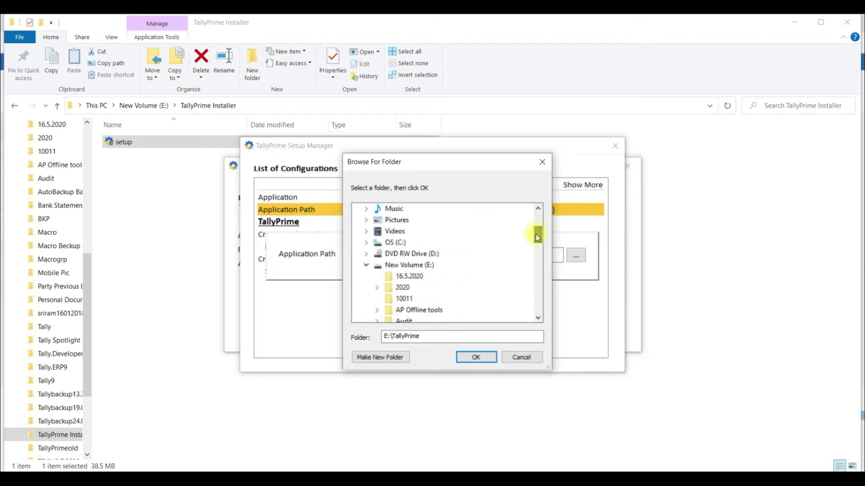
right_click(402, 269)
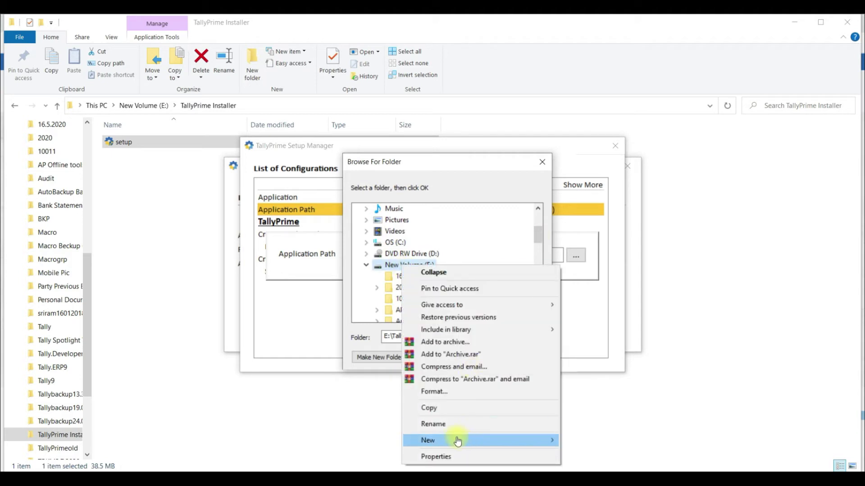
mouse_move(480, 440)
click(583, 441)
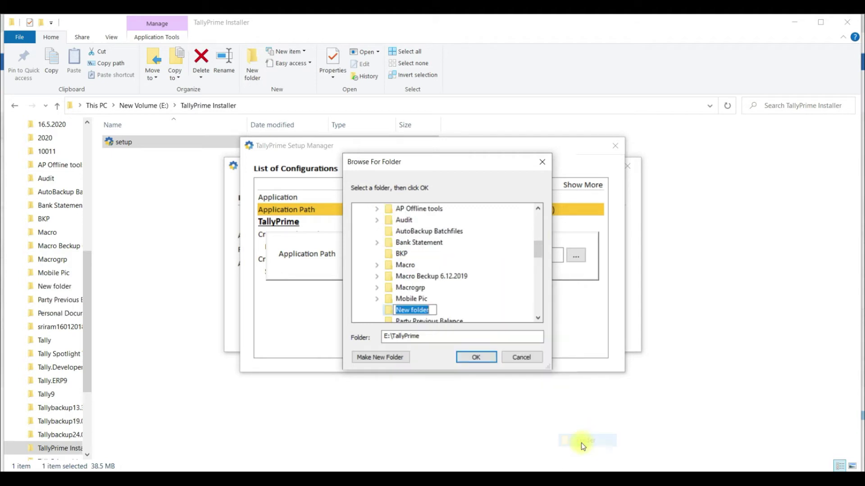
text(TallyPrimeNew)
key(Return)
click(424, 299)
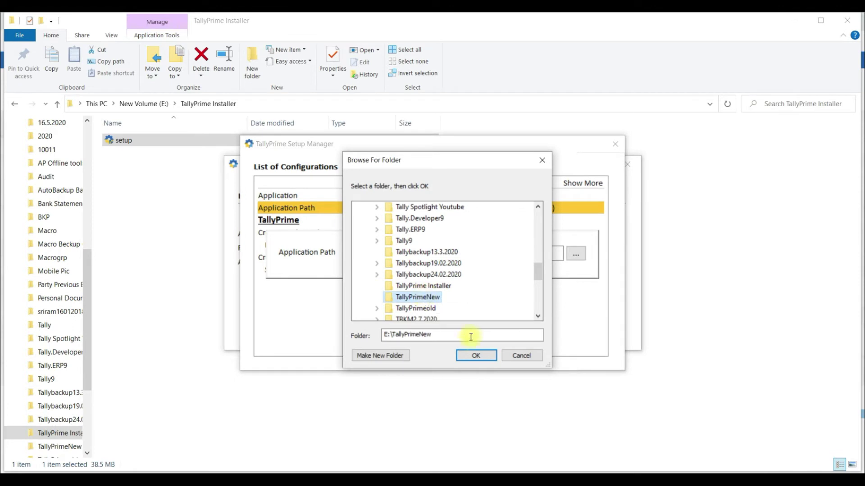
click(476, 356)
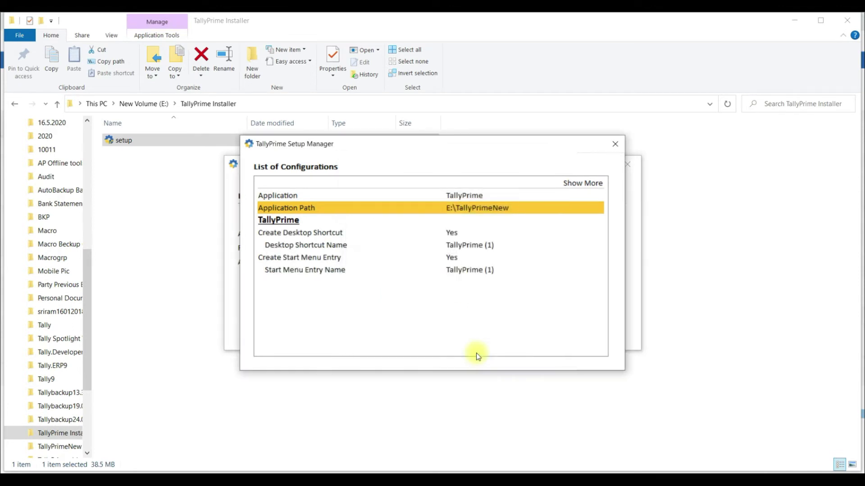
click(614, 144)
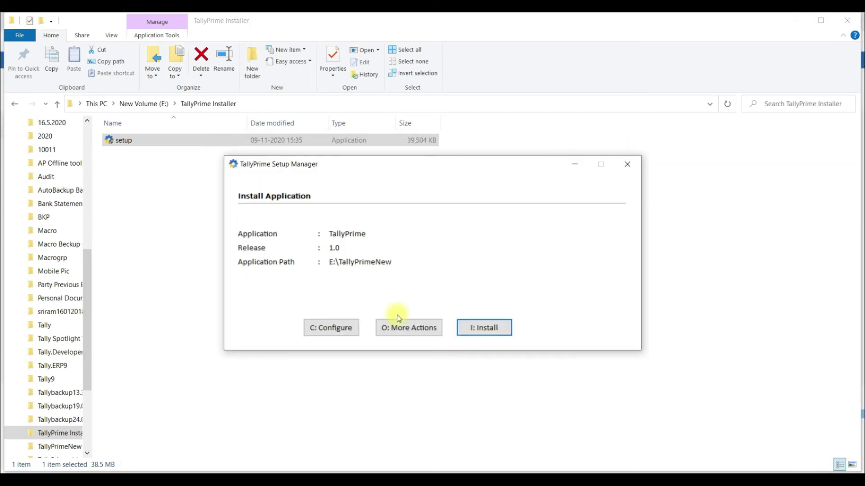
Run the installation into E:\TallyPrimeNew, then start TallyPrime once it succeeds
click(487, 325)
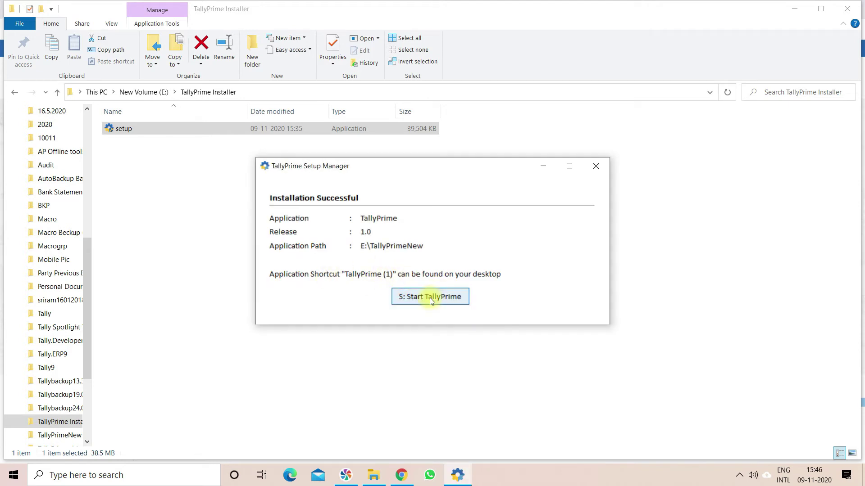
click(430, 298)
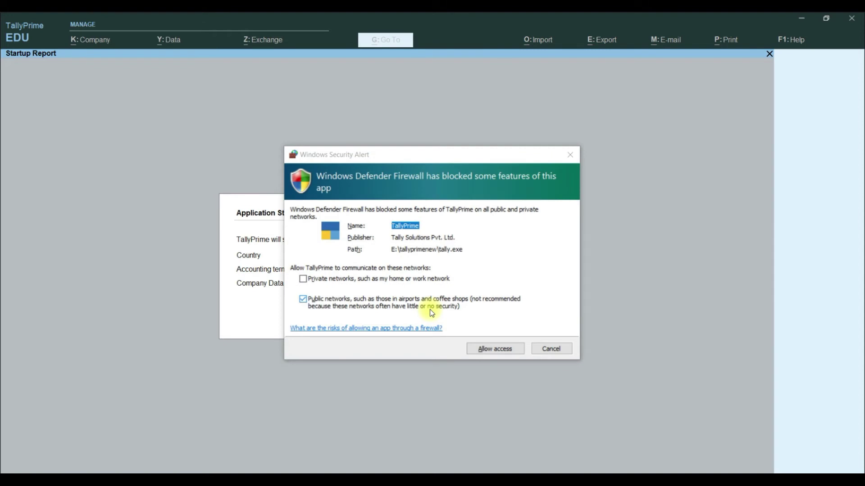
Allow TallyPrime through the firewall and bring up the Company Data Path startup setting
click(493, 348)
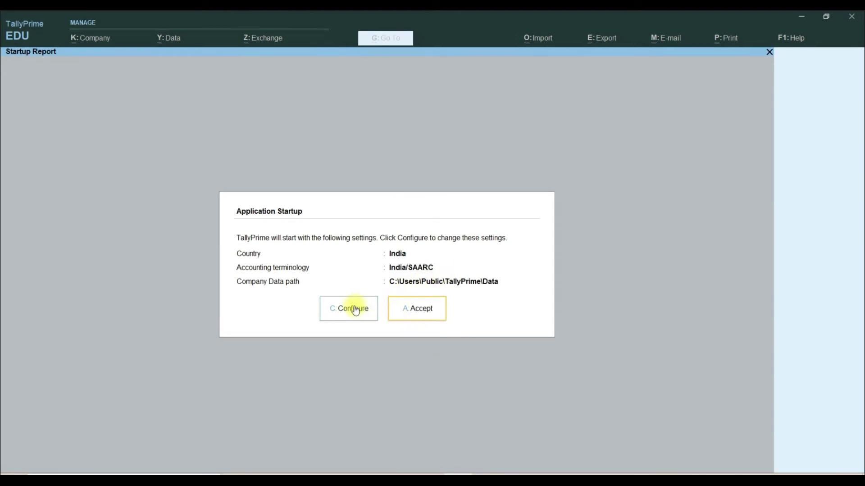
click(356, 310)
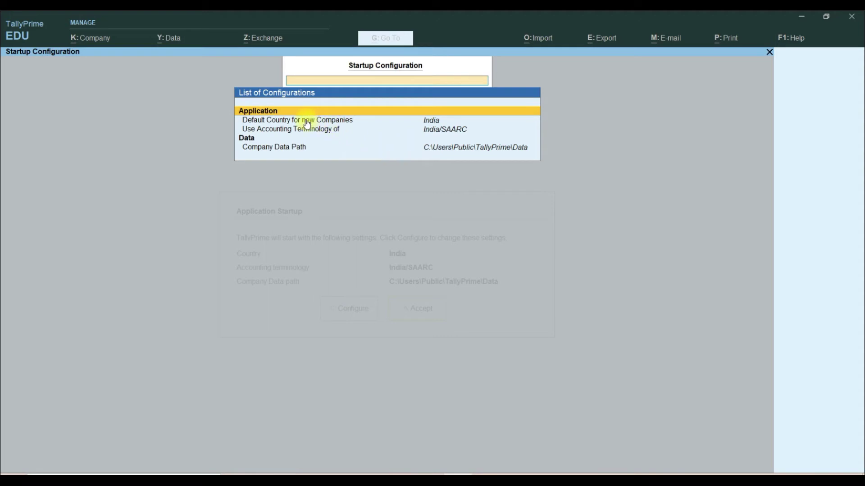
click(442, 135)
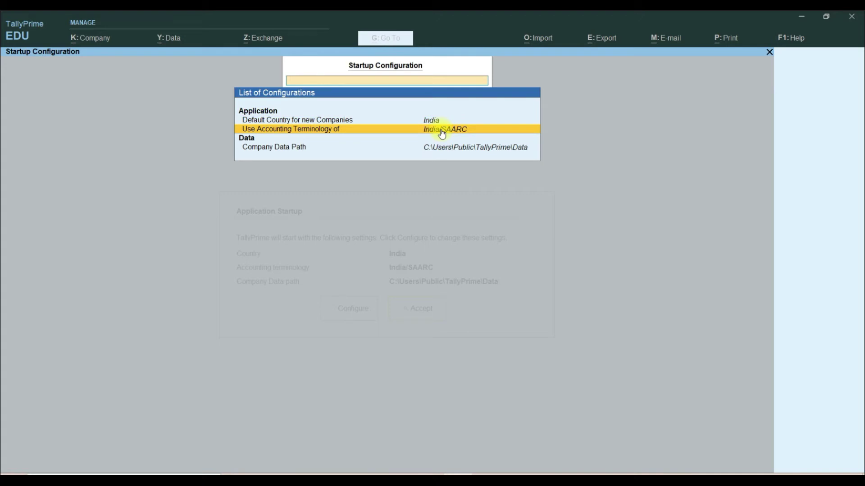
click(462, 149)
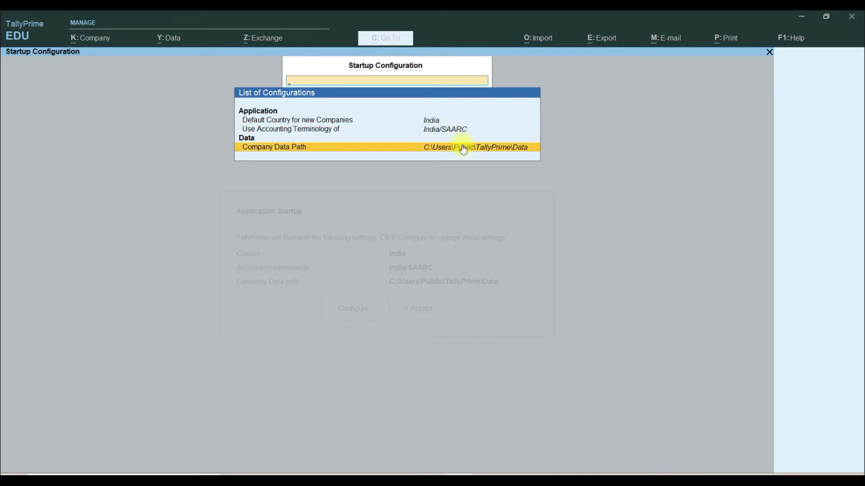
click(462, 148)
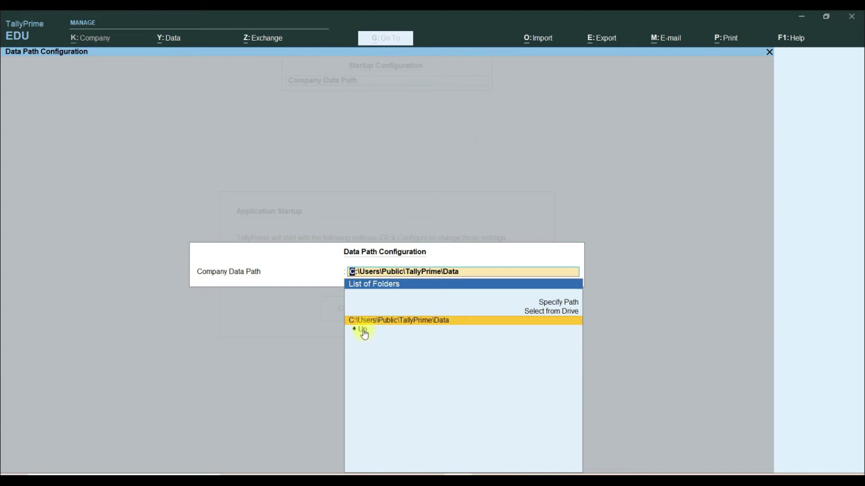
Select E:\TallyPrimeNew from the drives as the company data path and accept the settings
click(568, 304)
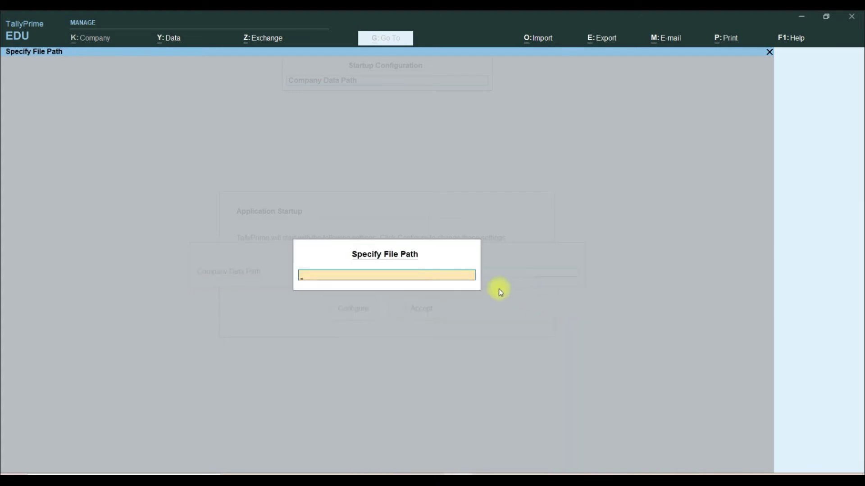
key(Escape)
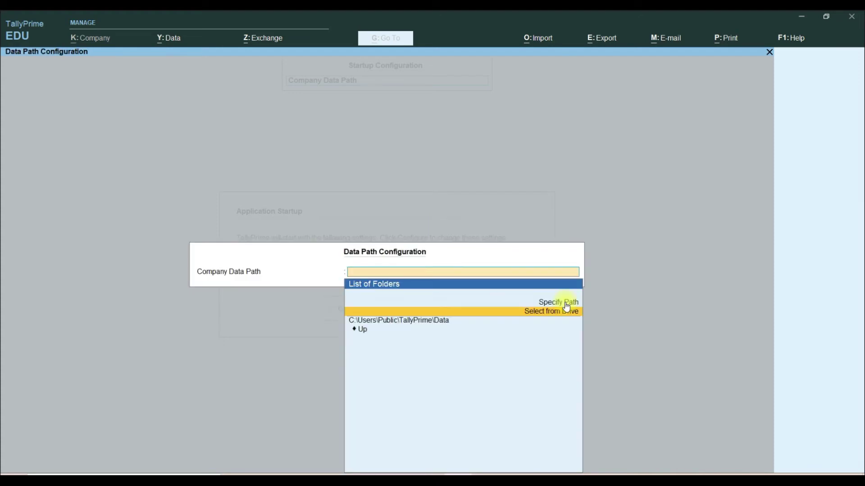
click(561, 308)
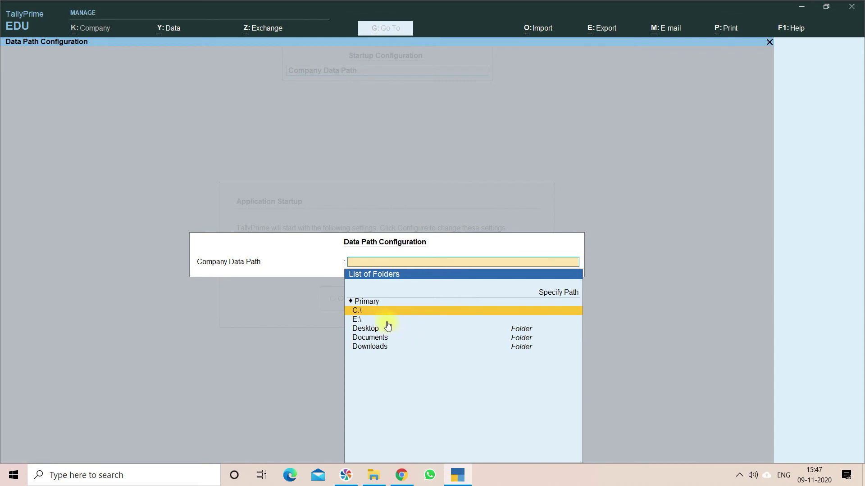
click(427, 319)
click(465, 386)
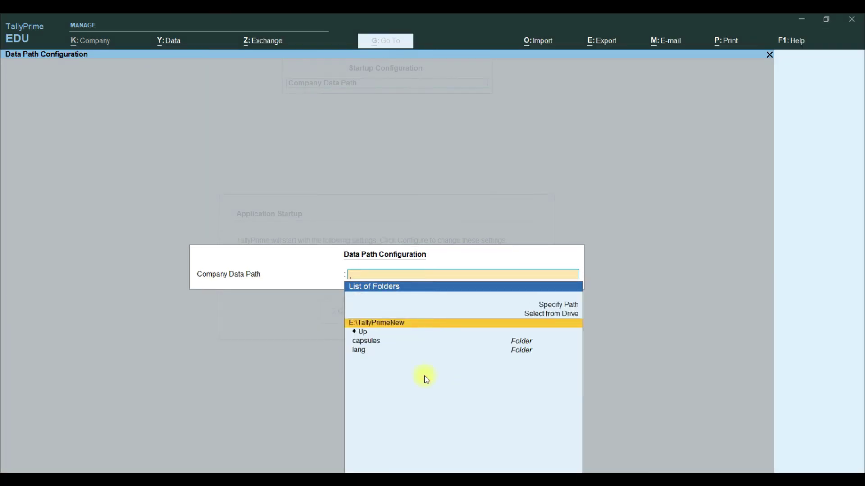
key(Return)
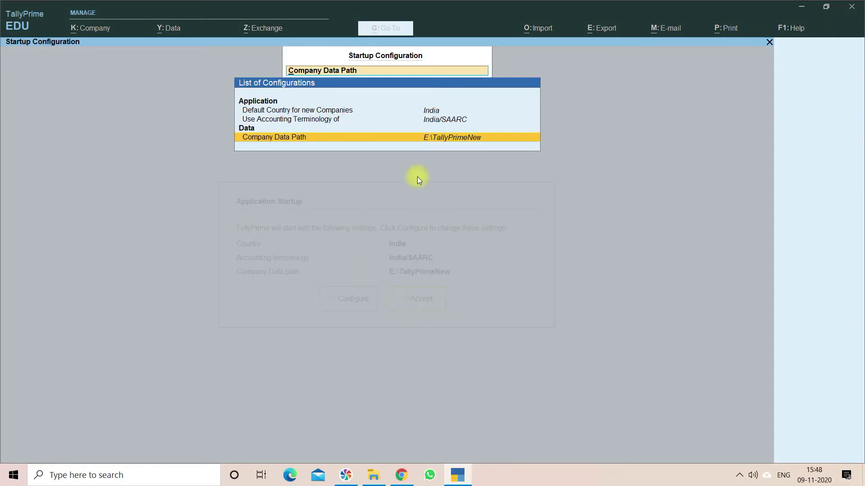
key(Escape)
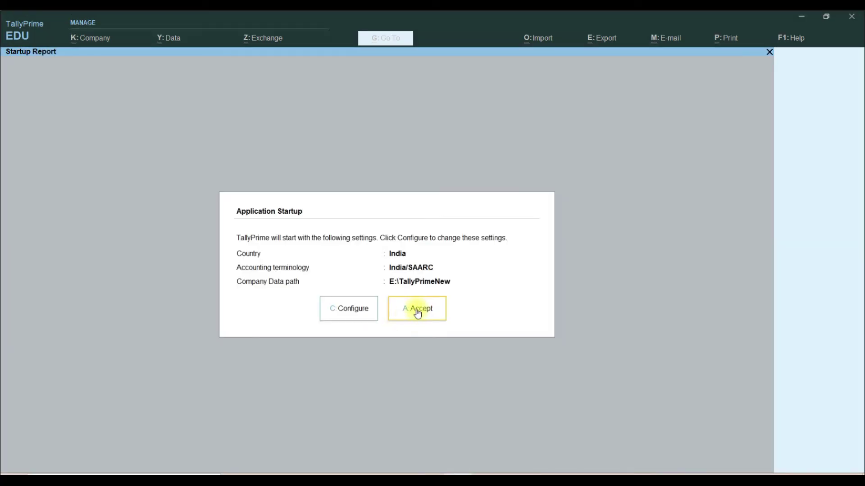
click(418, 312)
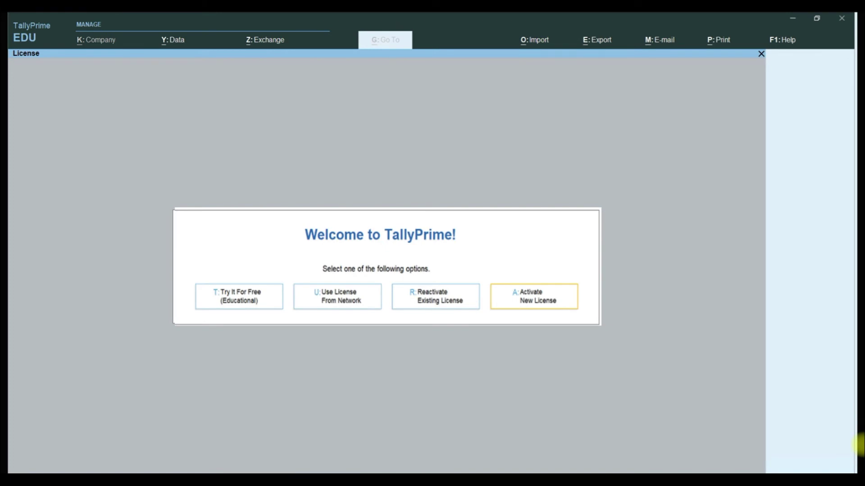
Choose to activate a new license on the Welcome to TallyPrime screen
key(Return)
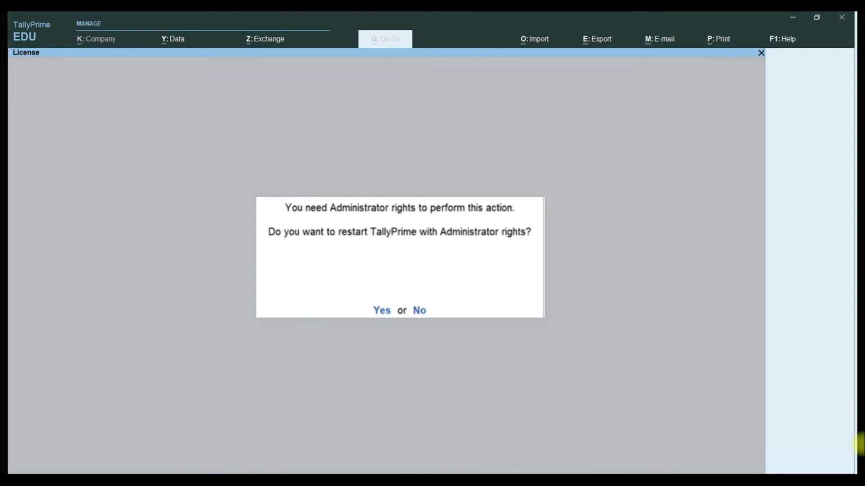